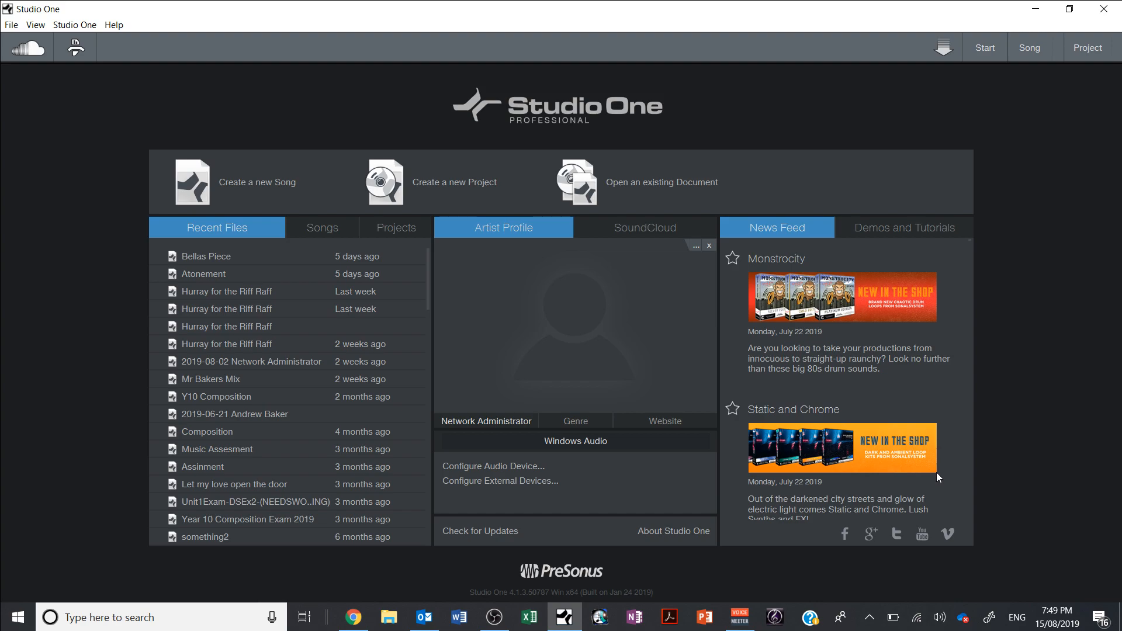
# Open the Options window from the Studio One application menu
pyautogui.click(66, 24)
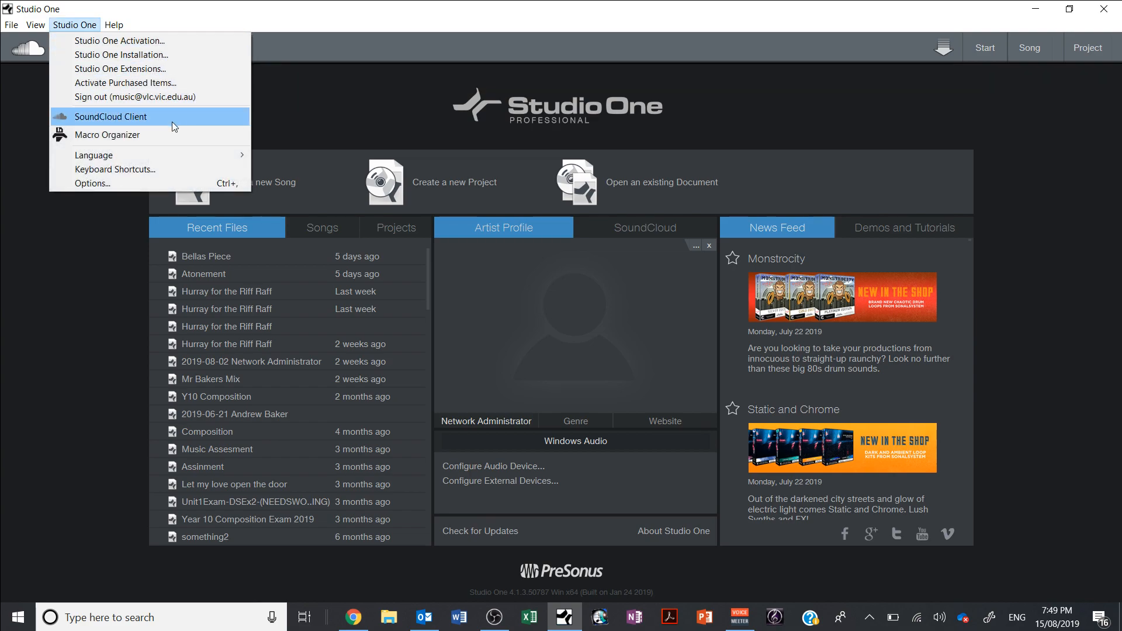
pyautogui.click(175, 186)
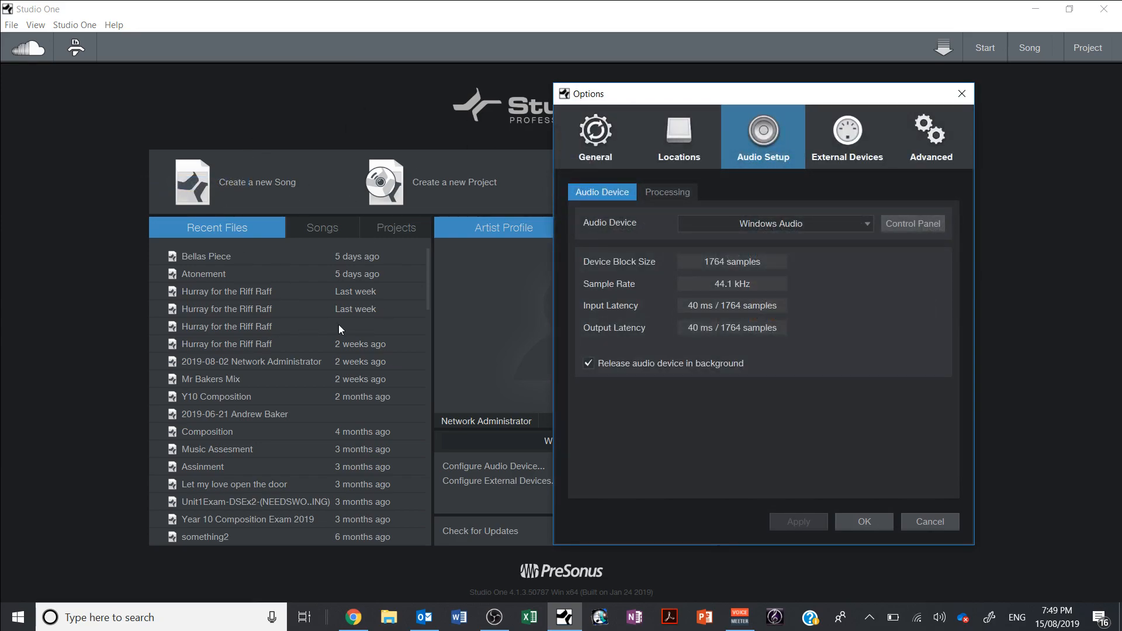
# On Audio Setup, tick 'Release audio device in background' and confirm with OK
pyautogui.click(671, 139)
pyautogui.click(601, 141)
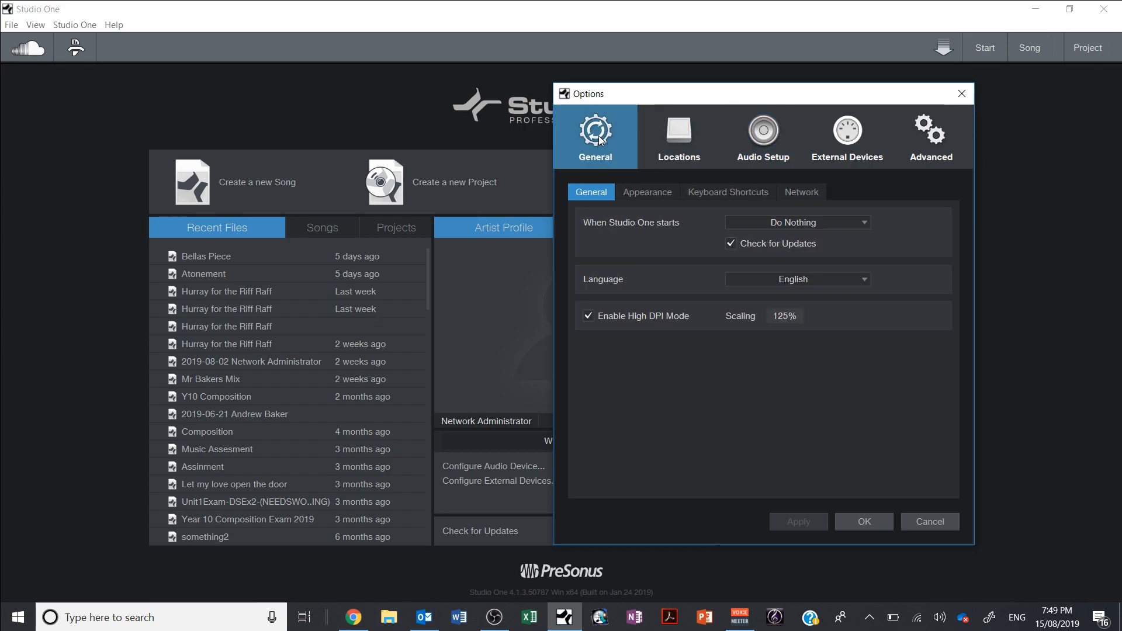
pyautogui.click(706, 146)
pyautogui.click(756, 143)
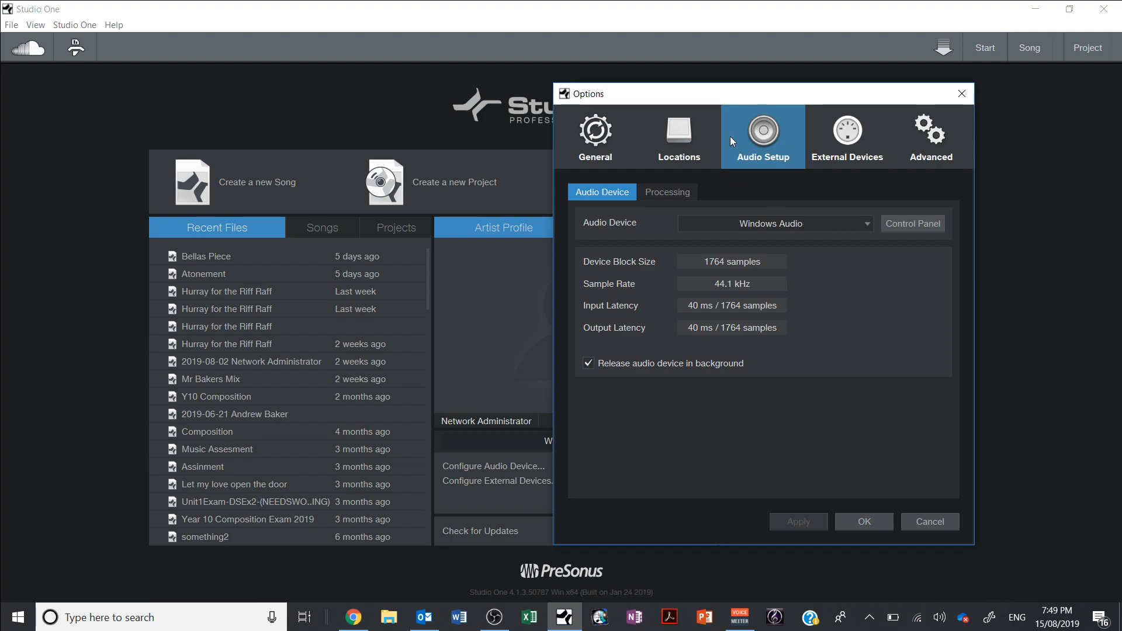
pyautogui.click(639, 364)
pyautogui.click(879, 524)
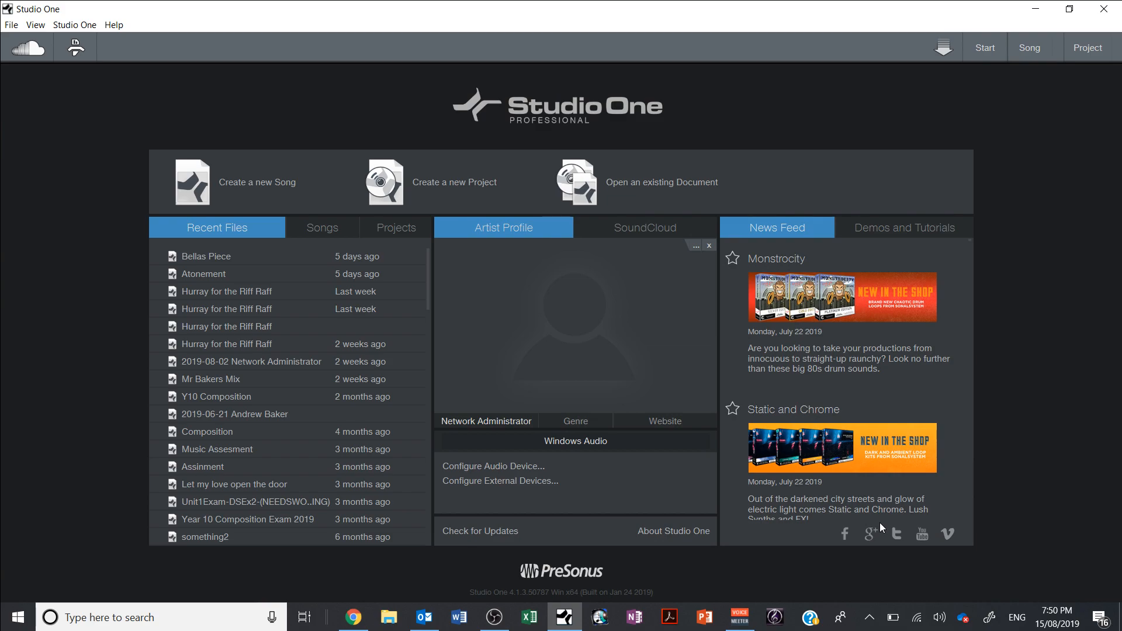